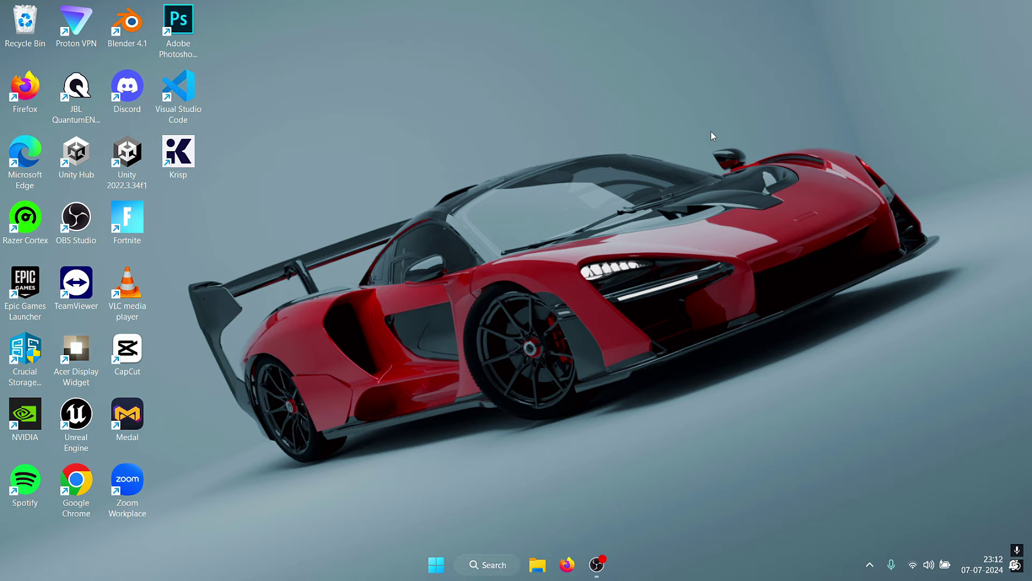
Step: Open Control Panel's Network Connections page via Network and Internet and Network and Sharing Centre
{"action": "left_click", "coordinate": [488, 565]}
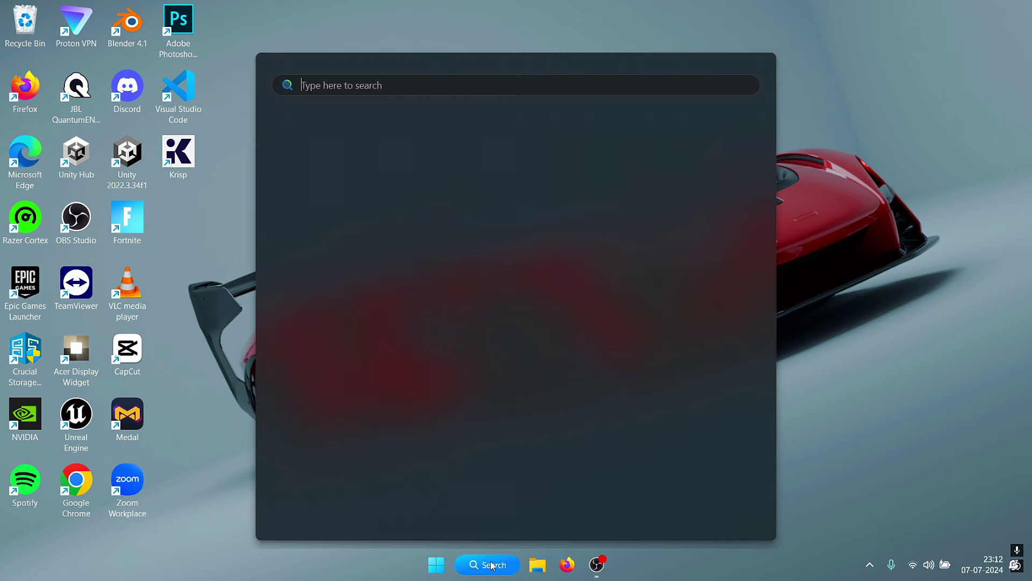
{"action": "left_click", "coordinate": [360, 152]}
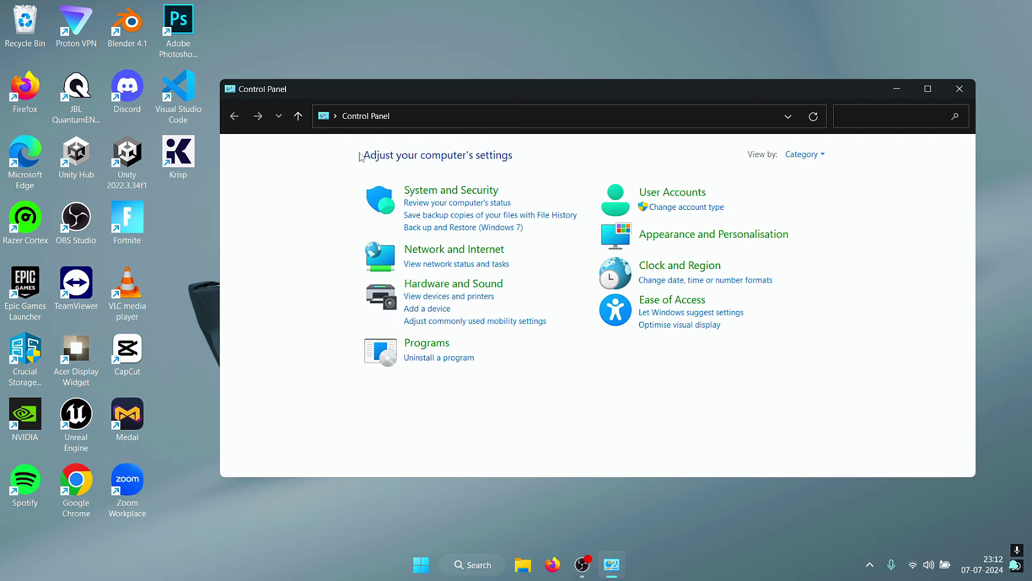
{"action": "left_click", "coordinate": [491, 254]}
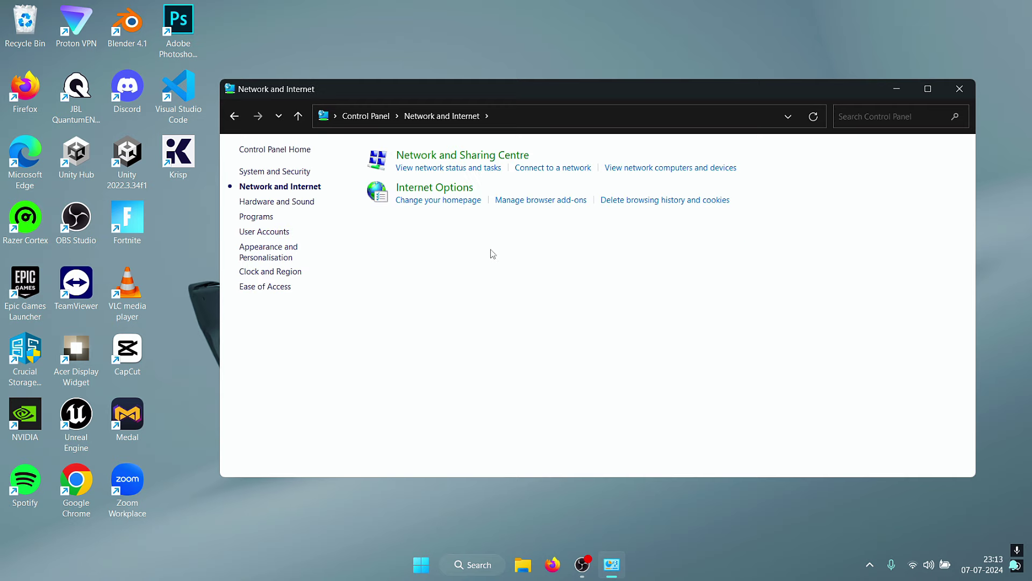
{"action": "left_click", "coordinate": [501, 160]}
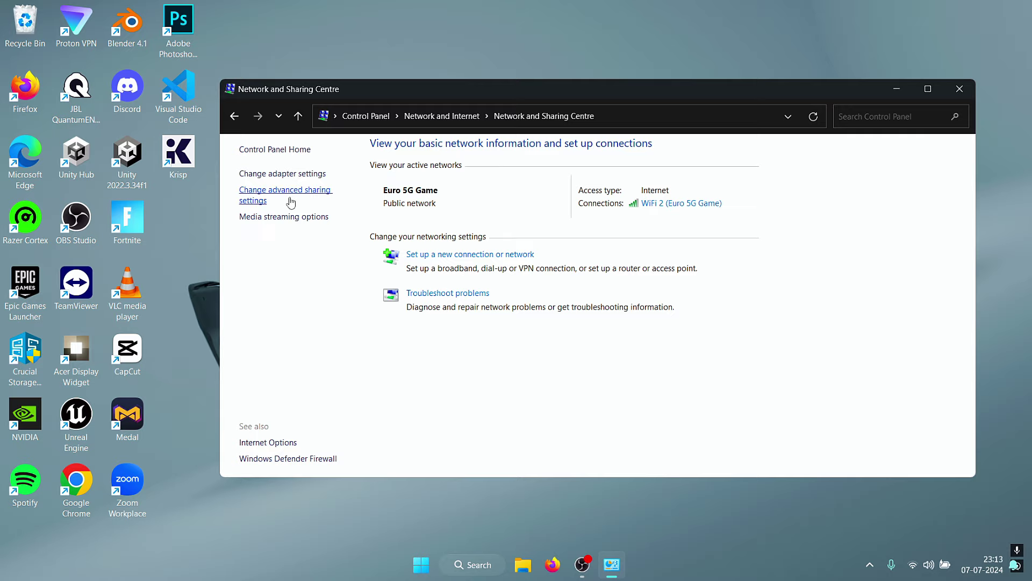
{"action": "left_click", "coordinate": [315, 176]}
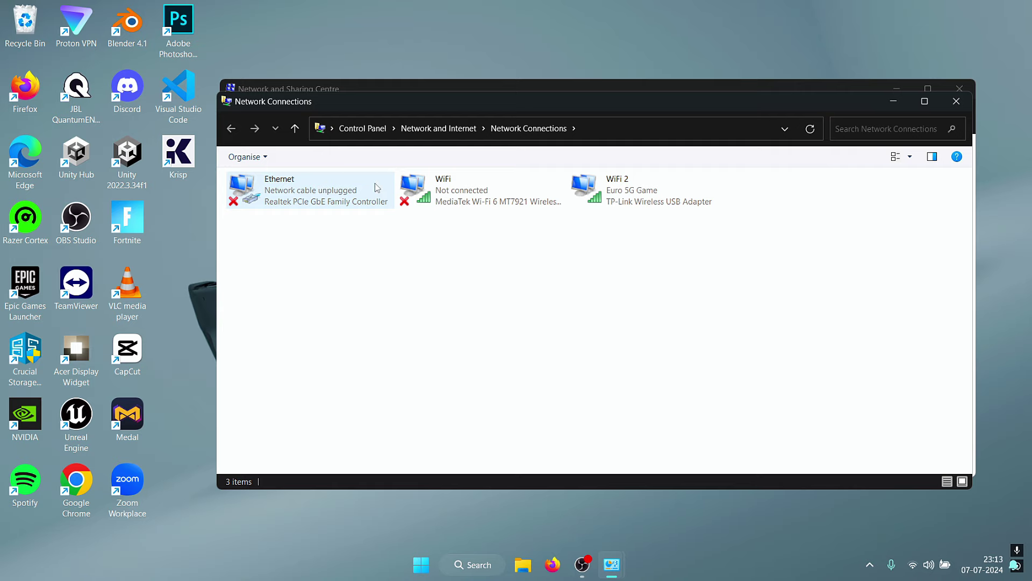
{"action": "double_click", "coordinate": [347, 183]}
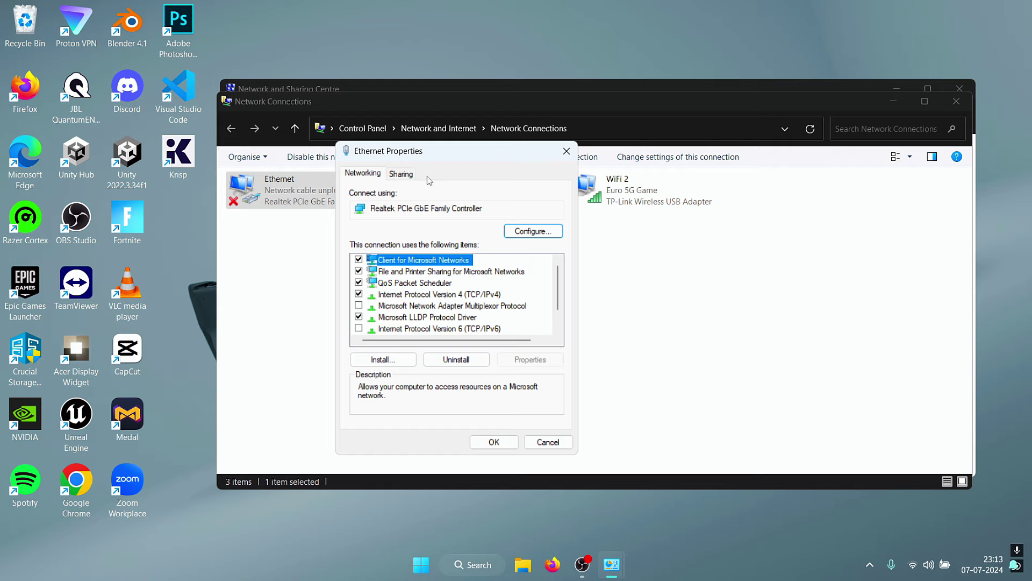
{"action": "left_click", "coordinate": [532, 231]}
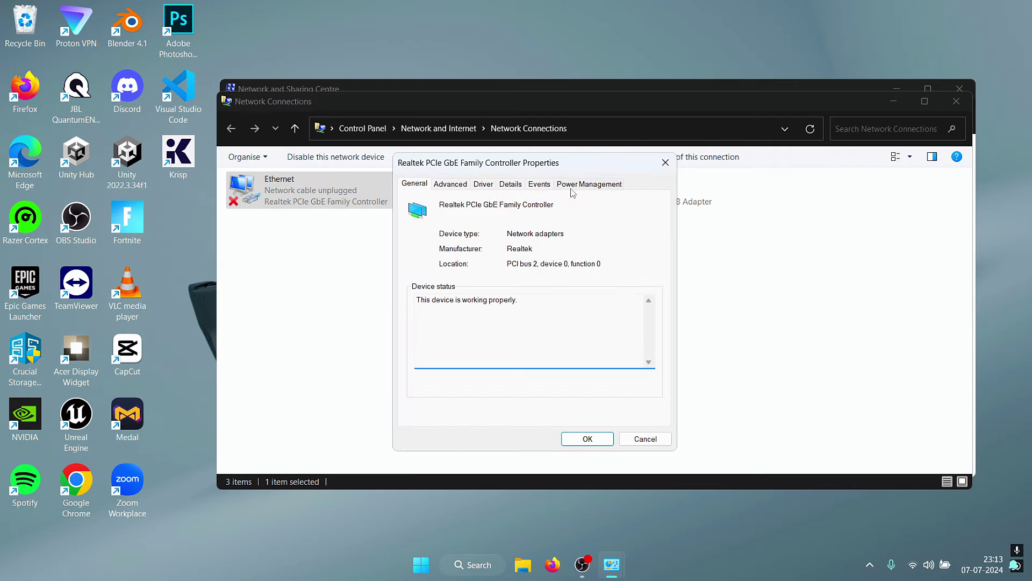
{"action": "left_click", "coordinate": [590, 184]}
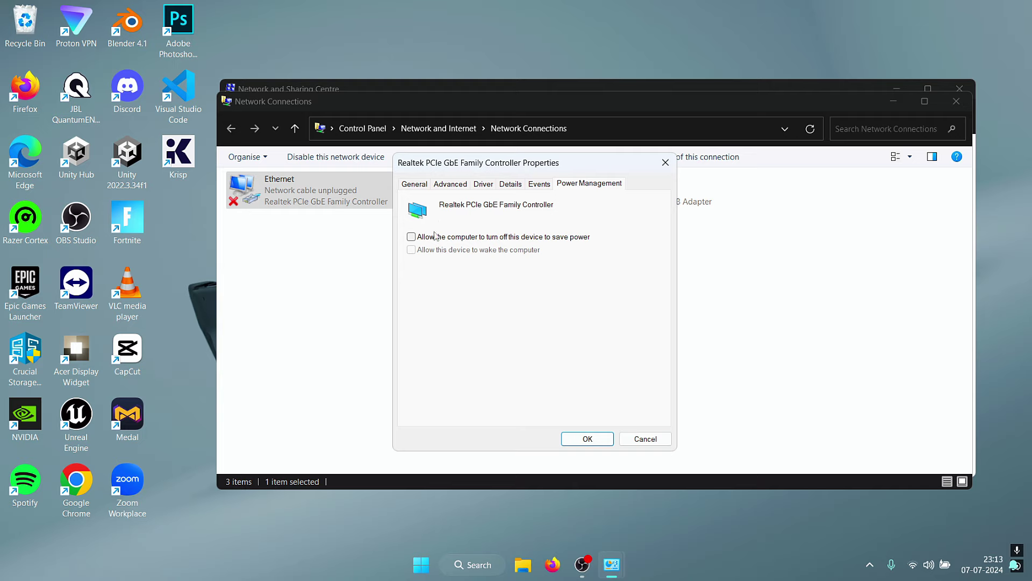
{"action": "left_click", "coordinate": [586, 438]}
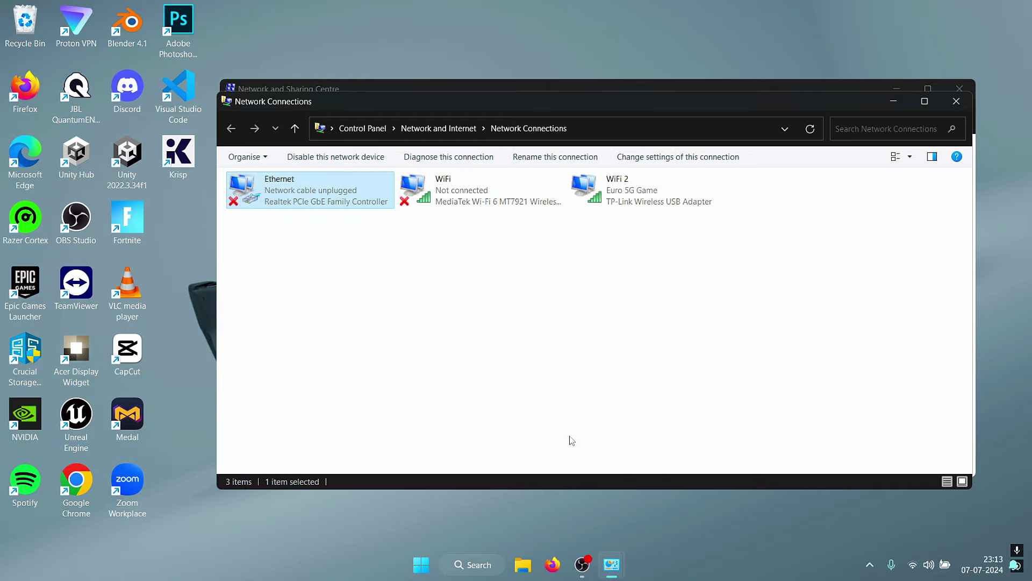
Step: Open the Ethernet connection's Realtek controller properties on the Advanced tab
{"action": "double_click", "coordinate": [322, 193]}
{"action": "left_click_drag", "start_coordinate": [299, 168], "coordinate": [407, 156]}
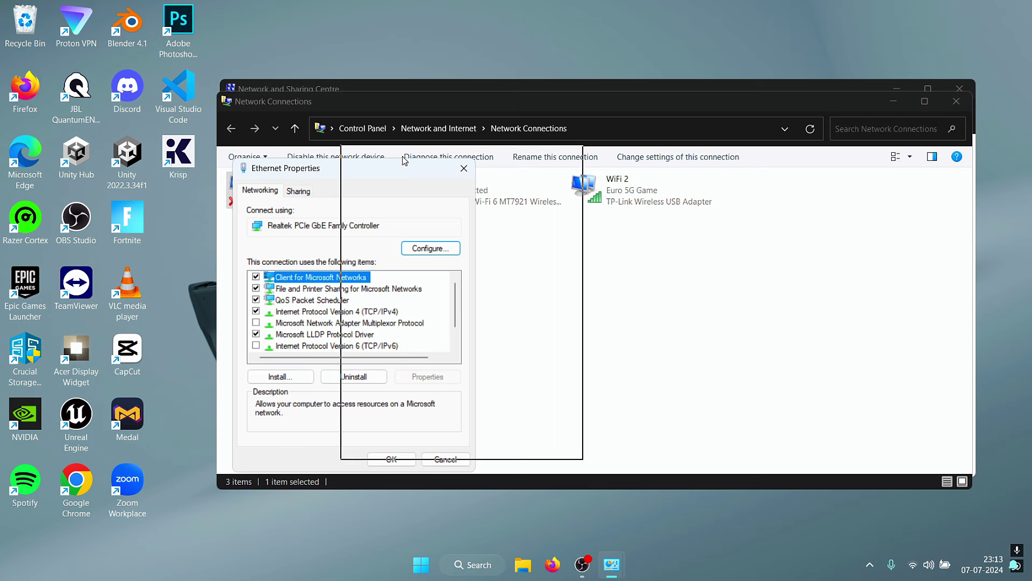
{"action": "left_click", "coordinate": [538, 236]}
{"action": "left_click_drag", "start_coordinate": [162, 23], "coordinate": [536, 162]}
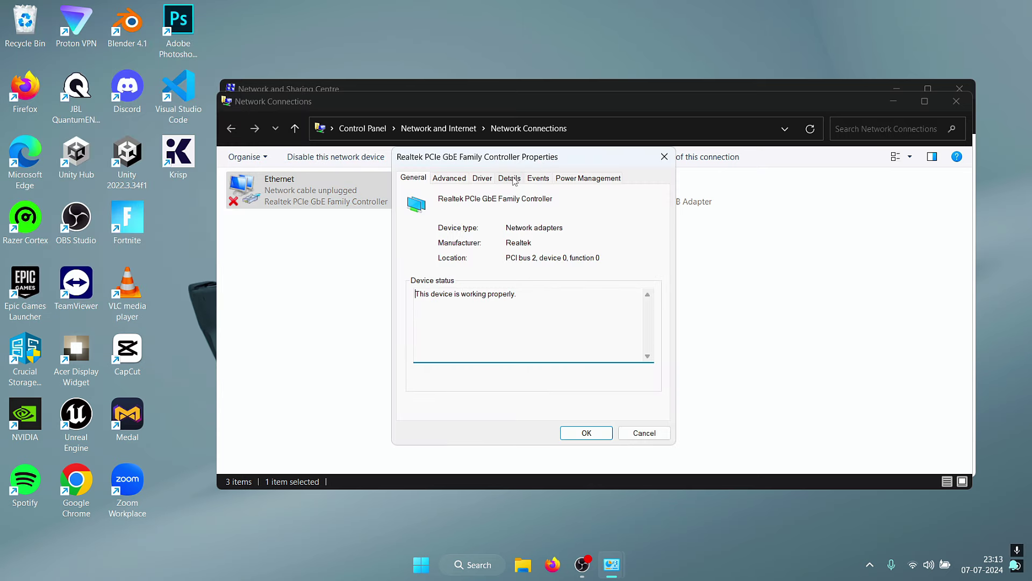
{"action": "left_click", "coordinate": [450, 178]}
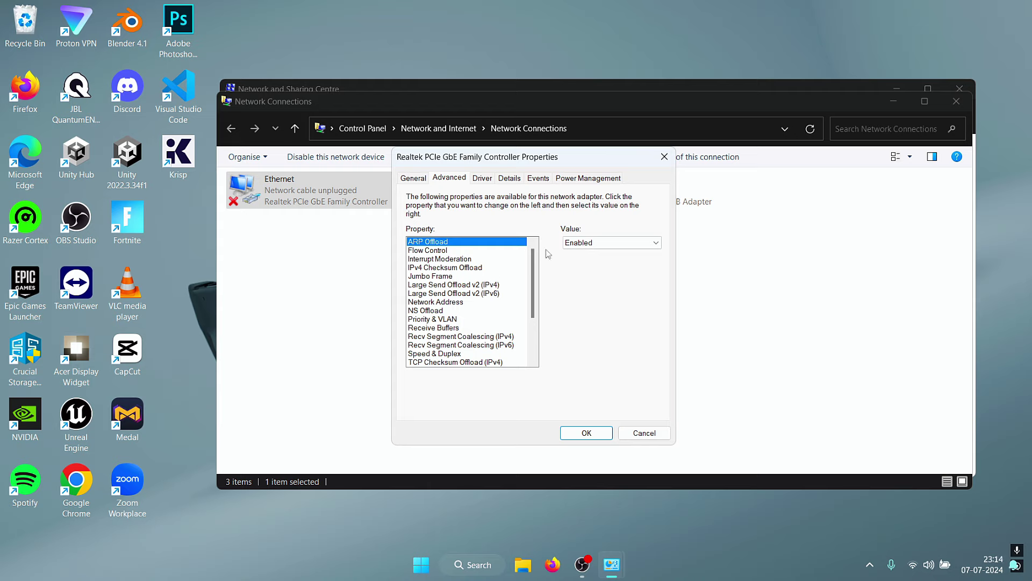
Step: Set the selected property, Flow Control and Interrupt Moderation to Disabled
{"action": "left_click", "coordinate": [611, 243]}
{"action": "left_click", "coordinate": [611, 261]}
{"action": "left_click", "coordinate": [431, 251]}
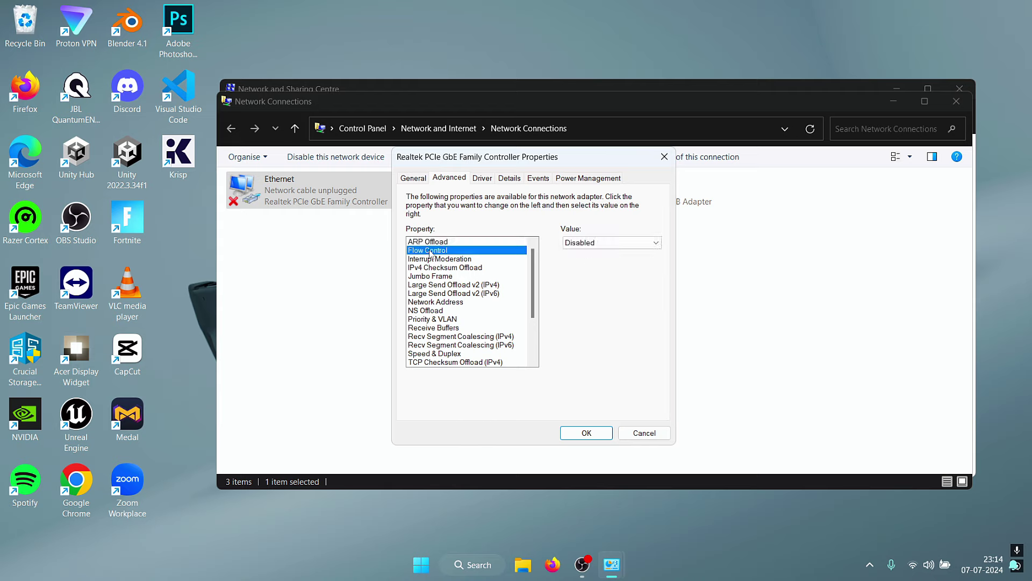
{"action": "left_click", "coordinate": [610, 242]}
{"action": "left_click", "coordinate": [593, 255]}
{"action": "left_click", "coordinate": [440, 259]}
{"action": "left_click", "coordinate": [610, 243]}
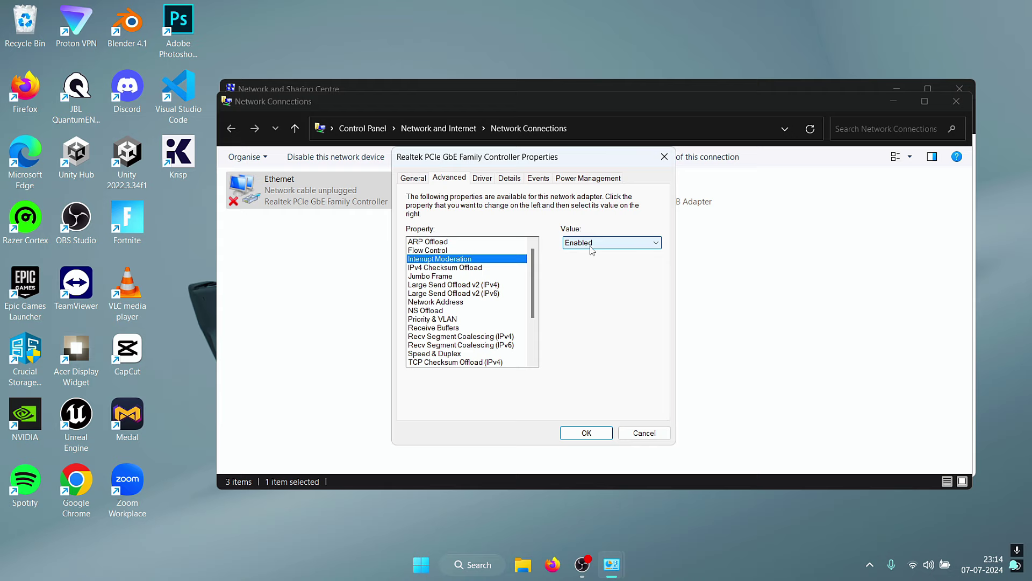
{"action": "left_click", "coordinate": [593, 262]}
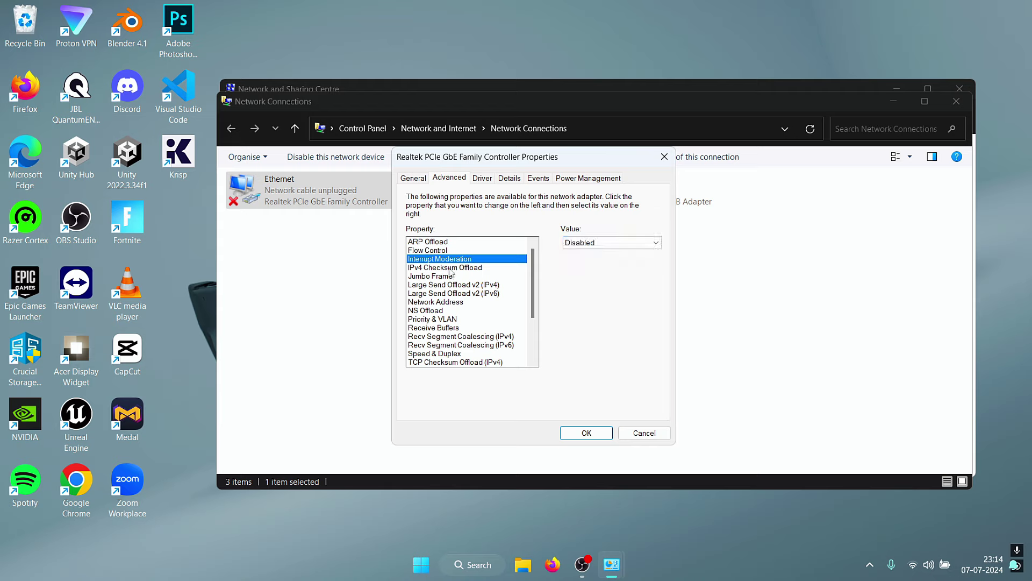
Step: Disable IPv4 Checksum Offload and bring up Jumbo Frame's size options
{"action": "left_click", "coordinate": [445, 266]}
{"action": "left_click", "coordinate": [611, 243]}
{"action": "left_click", "coordinate": [580, 255]}
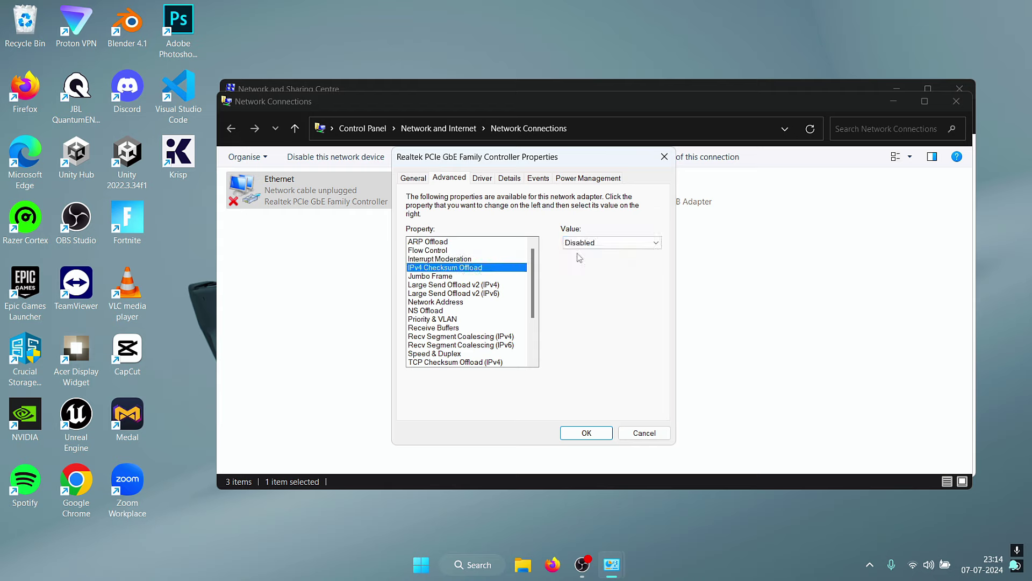
{"action": "left_click", "coordinate": [431, 276]}
{"action": "left_click", "coordinate": [610, 243]}
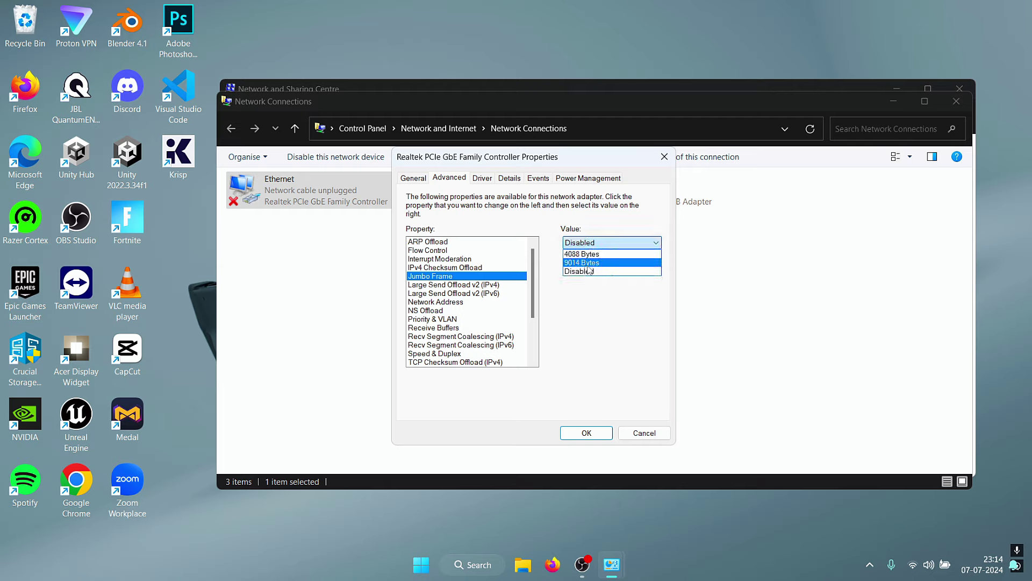
Step: Set Jumbo Frame to 9014 Bytes and review both Large Send Offload v2 values
{"action": "left_click", "coordinate": [589, 264]}
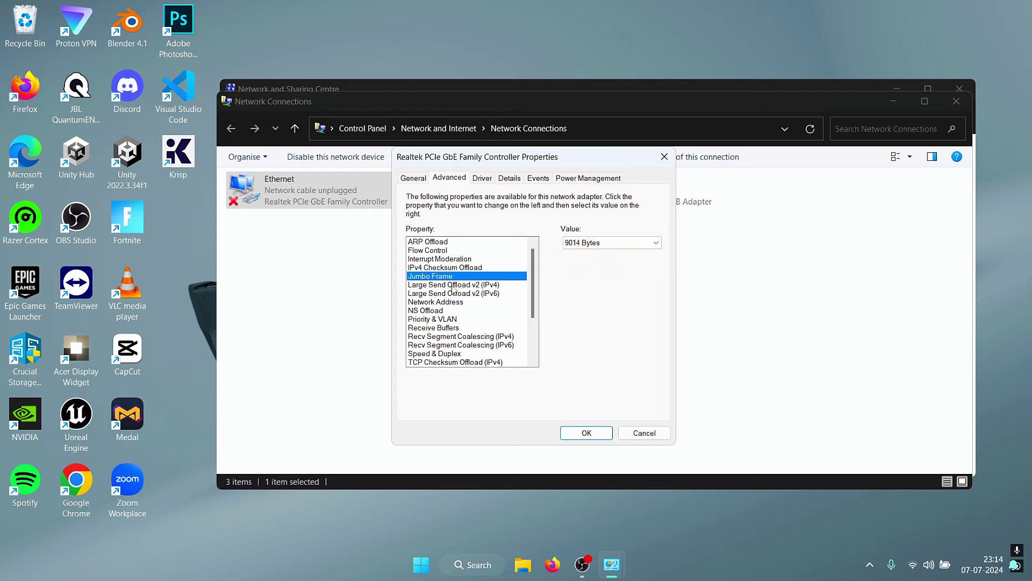
{"action": "left_click", "coordinate": [454, 285]}
{"action": "left_click", "coordinate": [611, 243]}
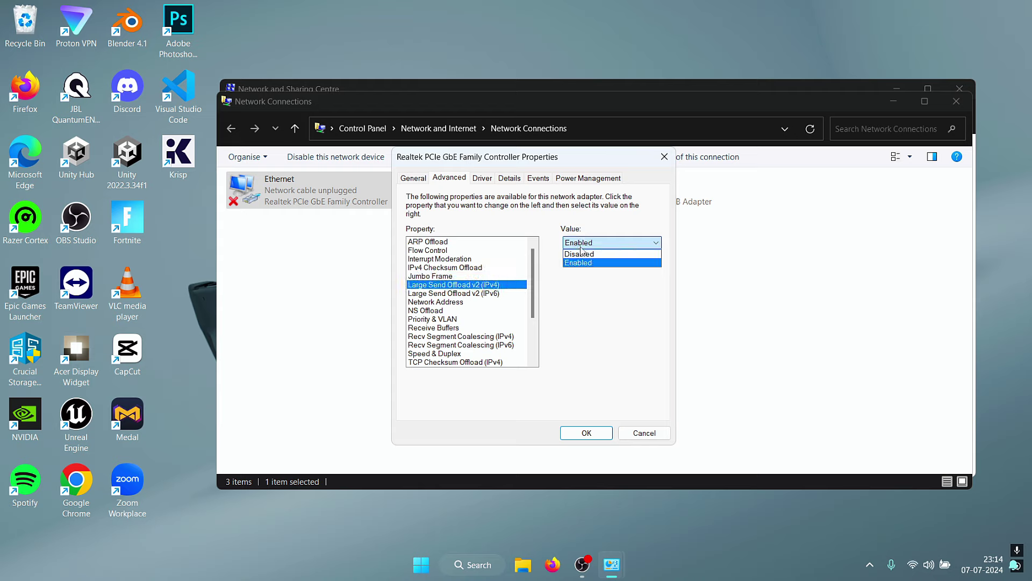
{"action": "left_click", "coordinate": [597, 251]}
{"action": "left_click", "coordinate": [454, 293]}
{"action": "left_click", "coordinate": [611, 243]}
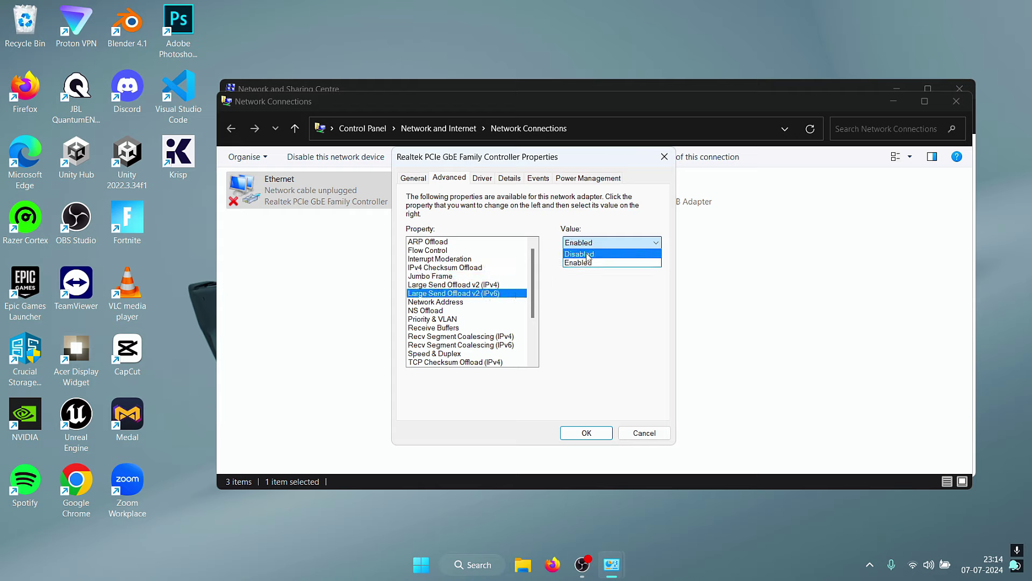
Step: Disable NS Offload after passing Network Address, then select Priority & VLAN
{"action": "left_click", "coordinate": [435, 302]}
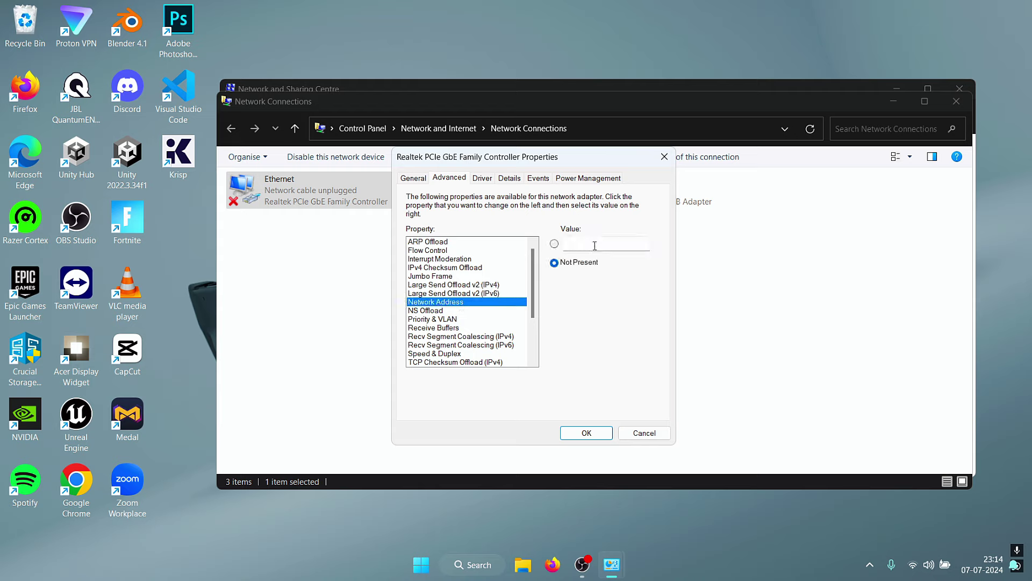
{"action": "left_click", "coordinate": [424, 311]}
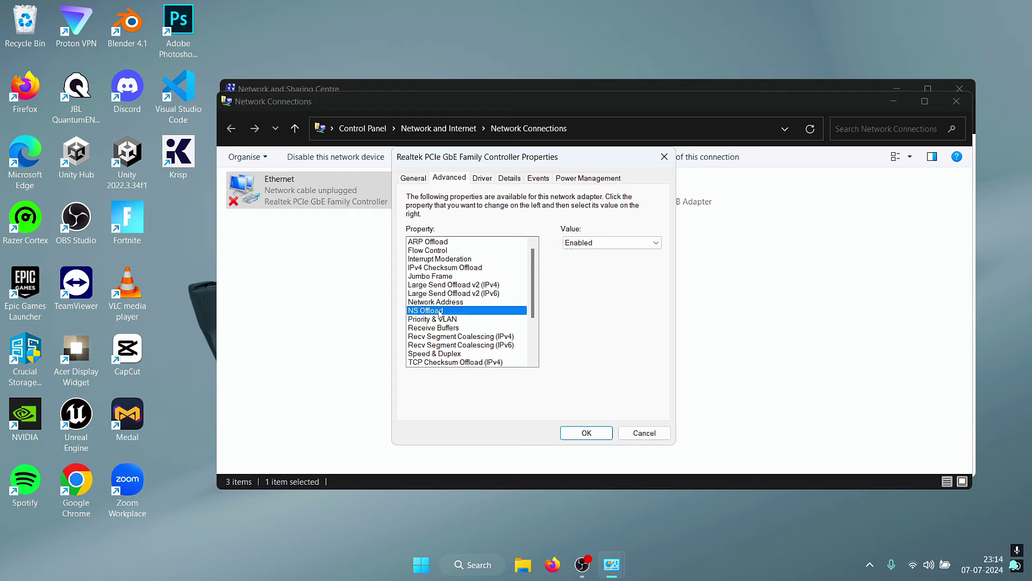
{"action": "left_click", "coordinate": [612, 242]}
{"action": "left_click", "coordinate": [597, 255]}
{"action": "left_click", "coordinate": [432, 319]}
{"action": "scroll", "coordinate": [452, 323], "scroll_direction": "down", "scroll_amount": 4}
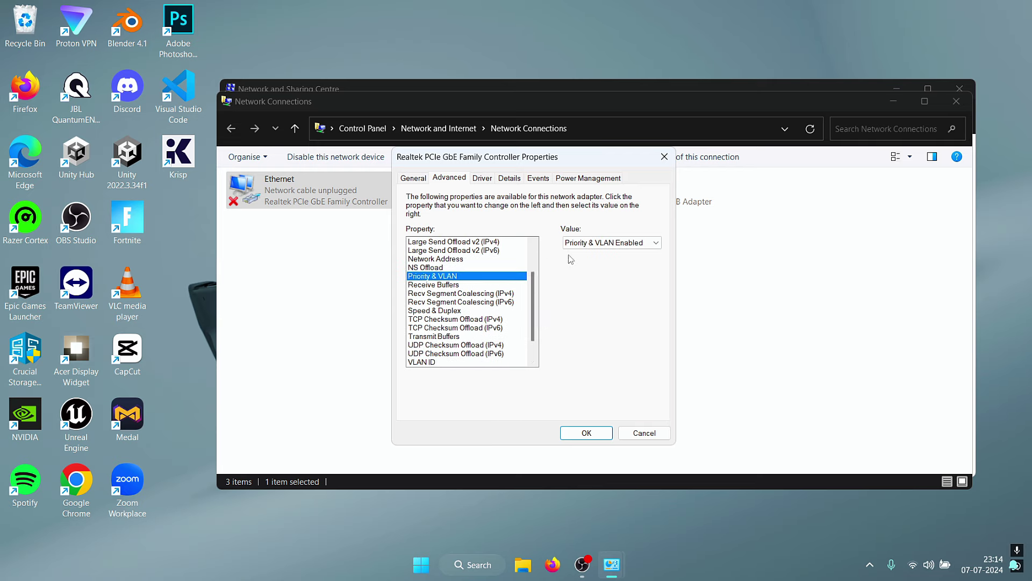
Step: Try 1000 for Receive Buffers, dismiss the out-of-range warning, and settle on 512
{"action": "left_click", "coordinate": [451, 285]}
{"action": "double_click", "coordinate": [591, 243]}
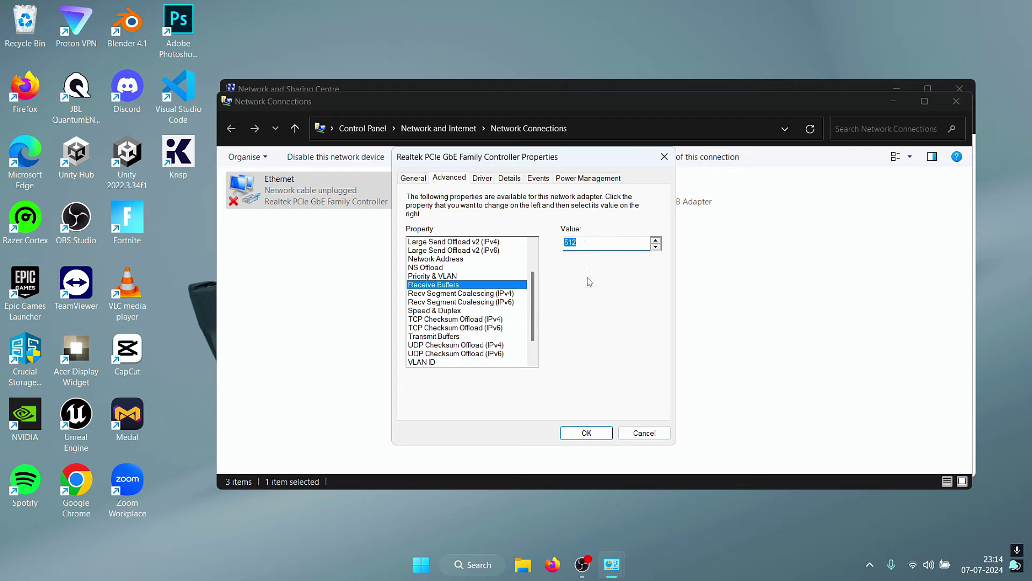
{"action": "type", "text": "1000"}
{"action": "key", "text": "Return"}
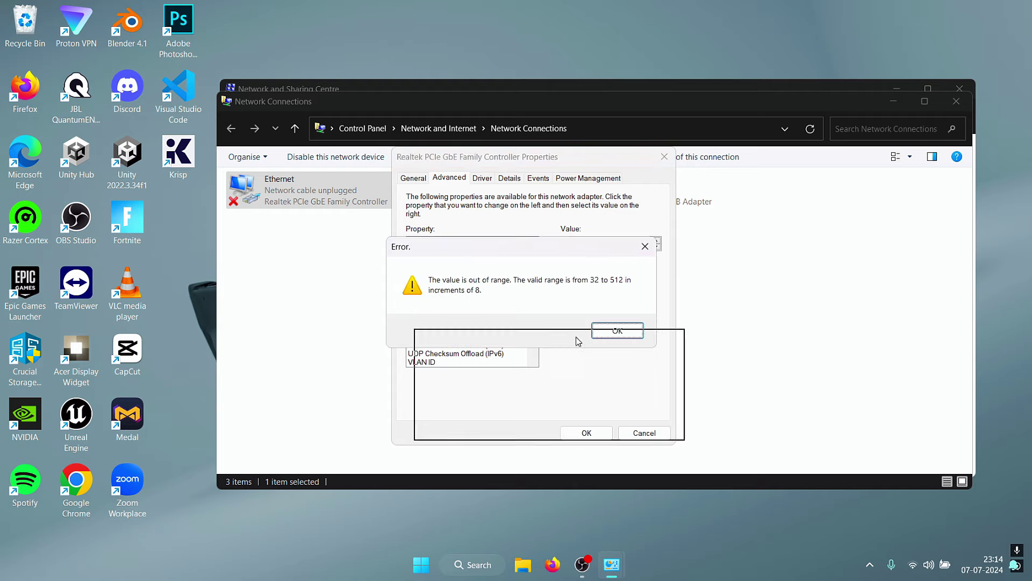
{"action": "left_click_drag", "start_coordinate": [550, 249], "coordinate": [560, 322]}
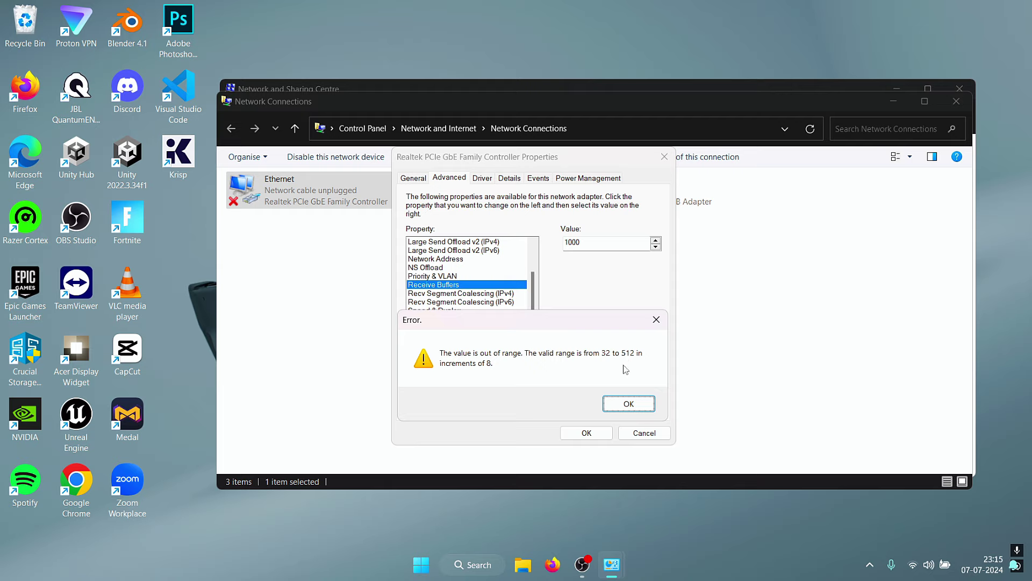
{"action": "left_click", "coordinate": [630, 403]}
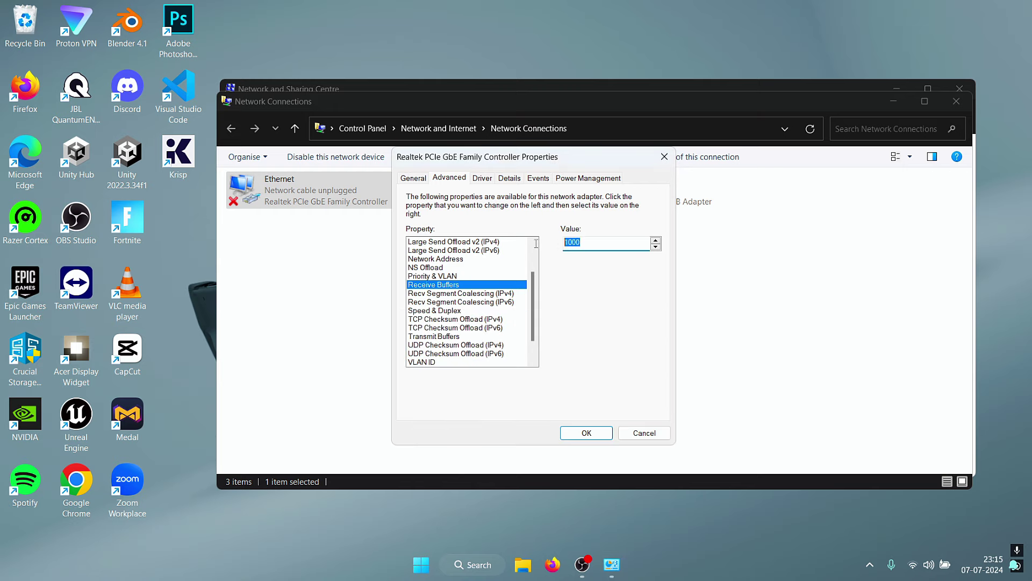
{"action": "type", "text": "512"}
{"action": "left_click", "coordinate": [463, 294]}
Step: Check Recv Segment Coalescing (IPv6) and keep Speed & Duplex at 1.0 Gbps Full Duplex
{"action": "left_click", "coordinate": [465, 301]}
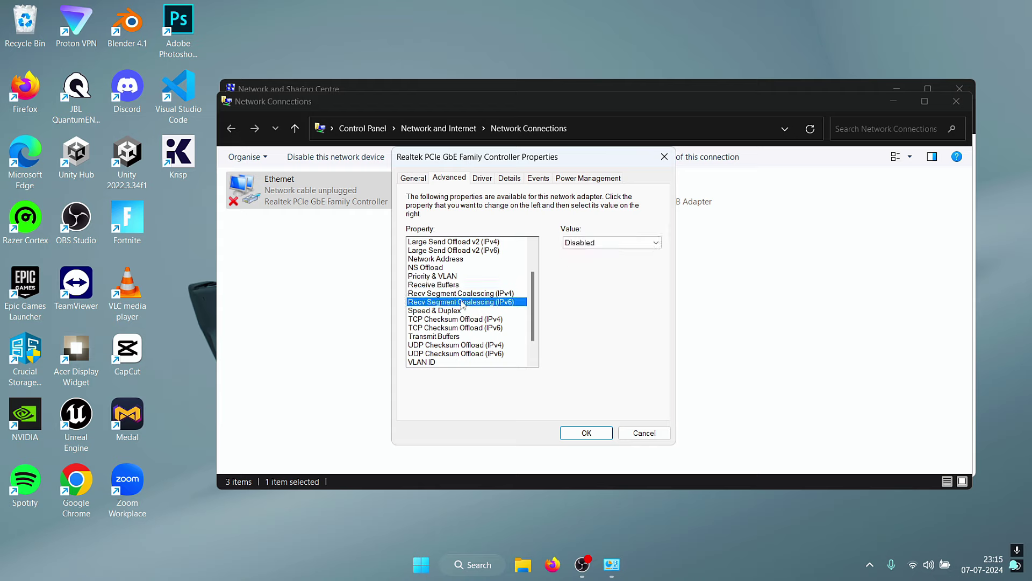
{"action": "left_click", "coordinate": [461, 294]}
{"action": "left_click", "coordinate": [450, 310]}
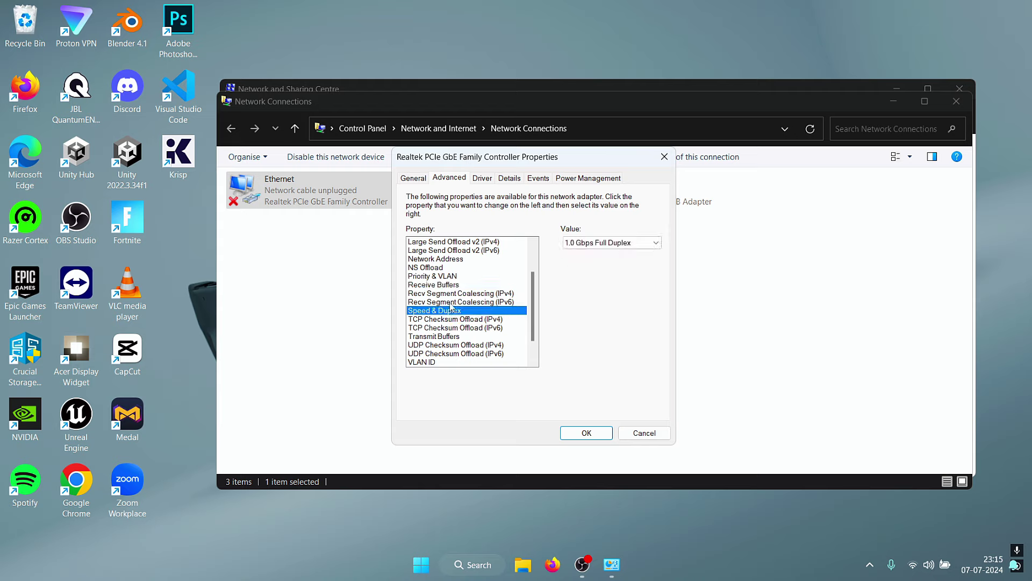
{"action": "left_click", "coordinate": [436, 311]}
{"action": "left_click", "coordinate": [610, 242]}
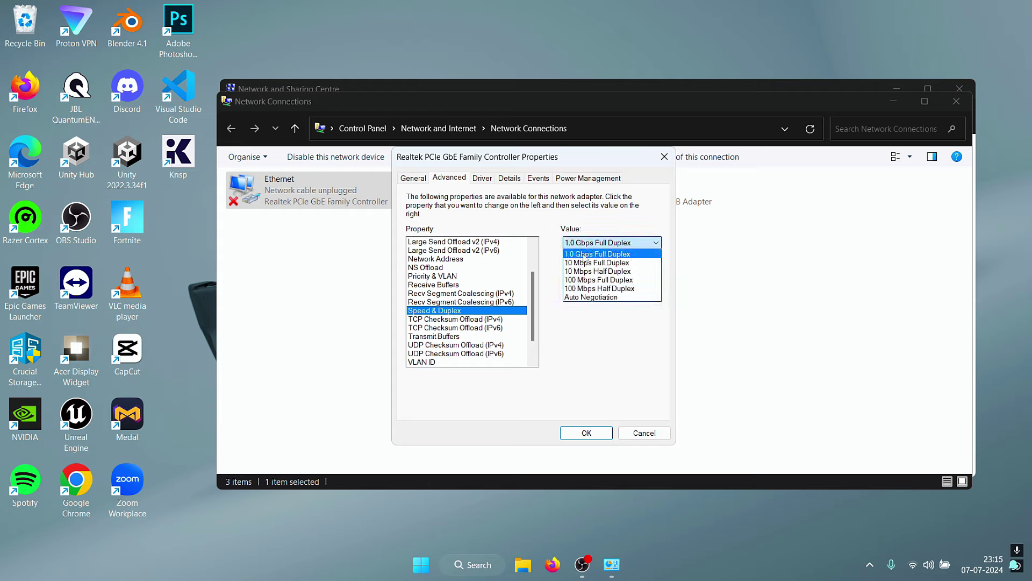
{"action": "left_click", "coordinate": [597, 254]}
{"action": "scroll", "coordinate": [517, 307], "scroll_direction": "down", "scroll_amount": 3}
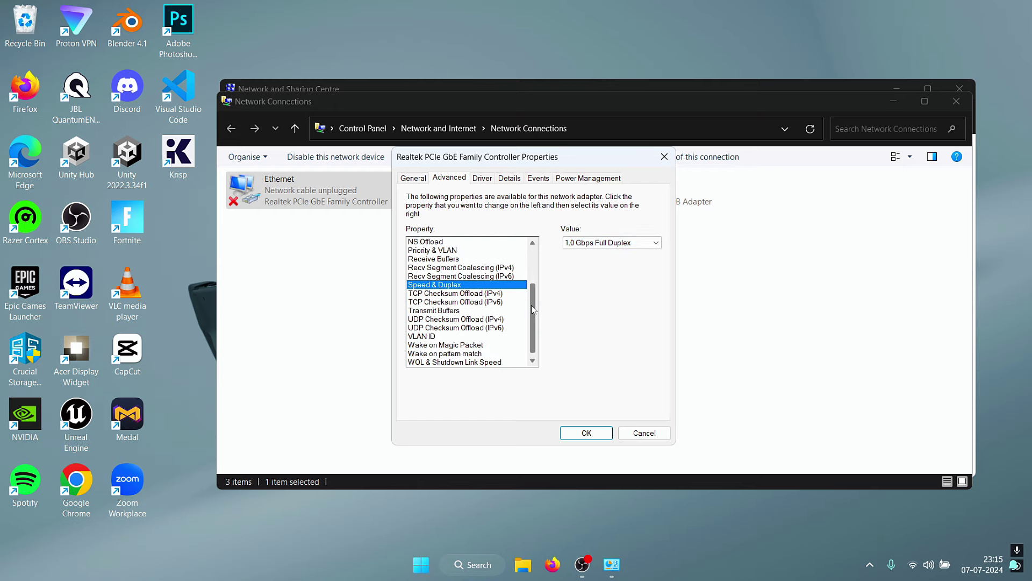
Step: Set TCP Checksum Offload (IPv6) to Disabled
{"action": "left_click", "coordinate": [488, 295]}
{"action": "left_click", "coordinate": [486, 303]}
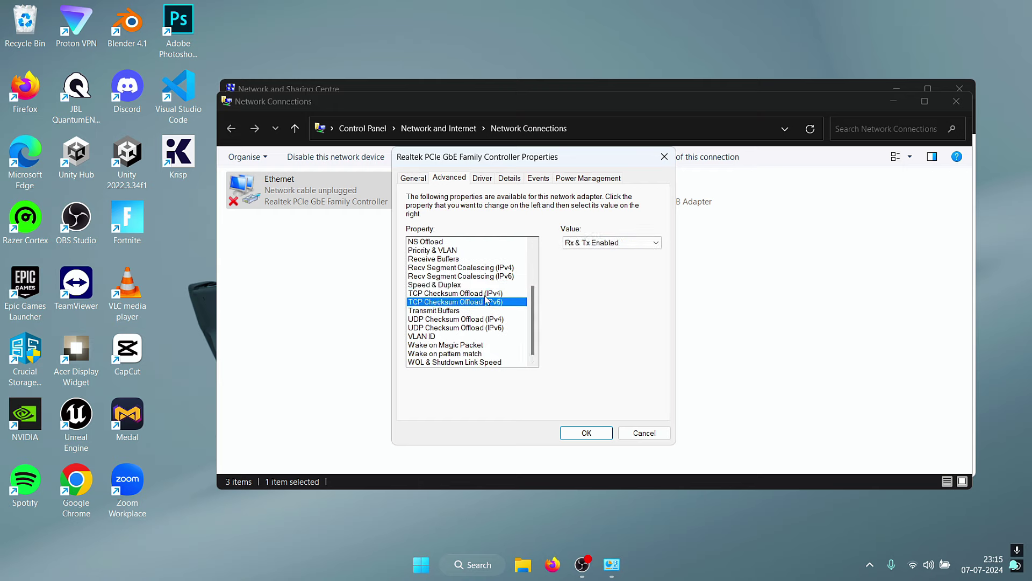
{"action": "left_click", "coordinate": [484, 294]}
{"action": "left_click", "coordinate": [610, 243]}
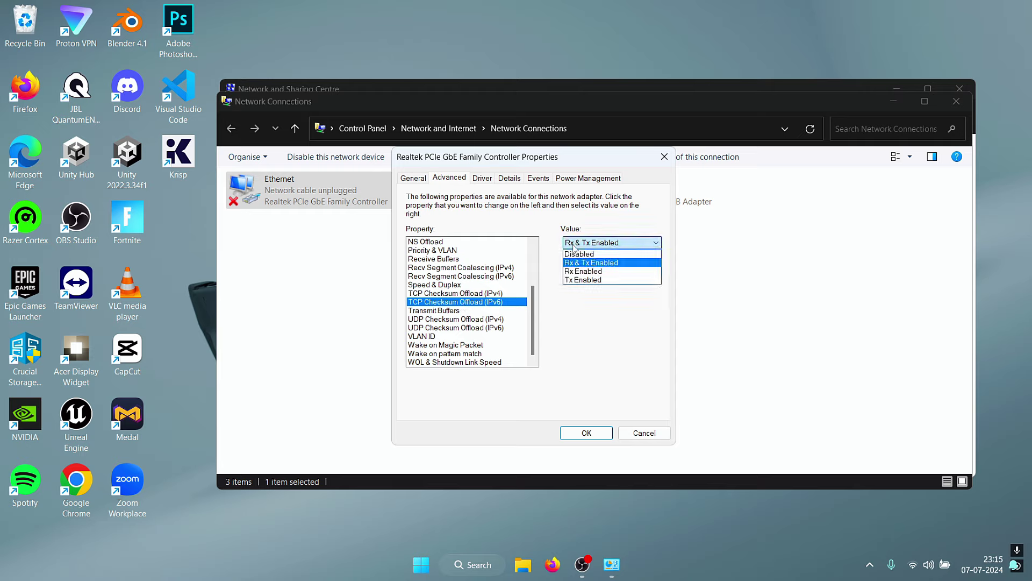
{"action": "left_click", "coordinate": [596, 256]}
Step: Disable TCP Checksum Offload (IPv4) and confirm the IPv6 entry stays Disabled
{"action": "left_click", "coordinate": [484, 294]}
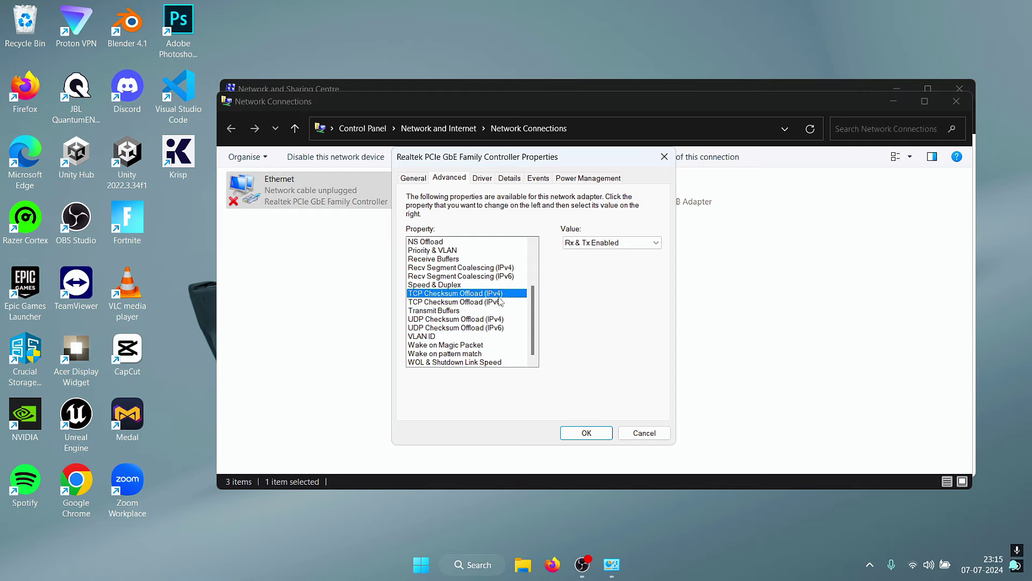
{"action": "left_click", "coordinate": [610, 243]}
{"action": "left_click", "coordinate": [463, 302]}
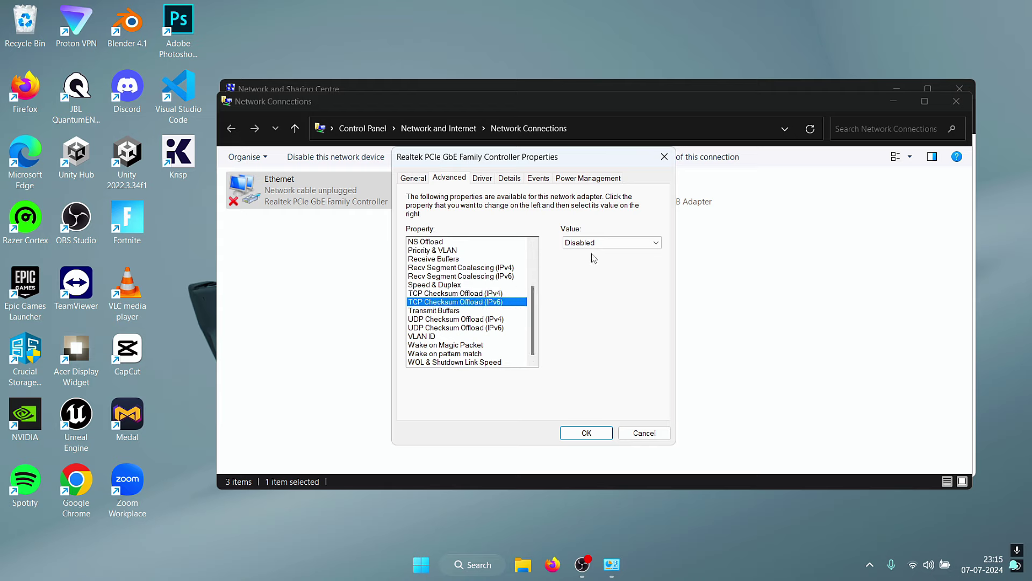
{"action": "left_click", "coordinate": [610, 243]}
{"action": "left_click", "coordinate": [591, 263]}
{"action": "left_click", "coordinate": [456, 293]}
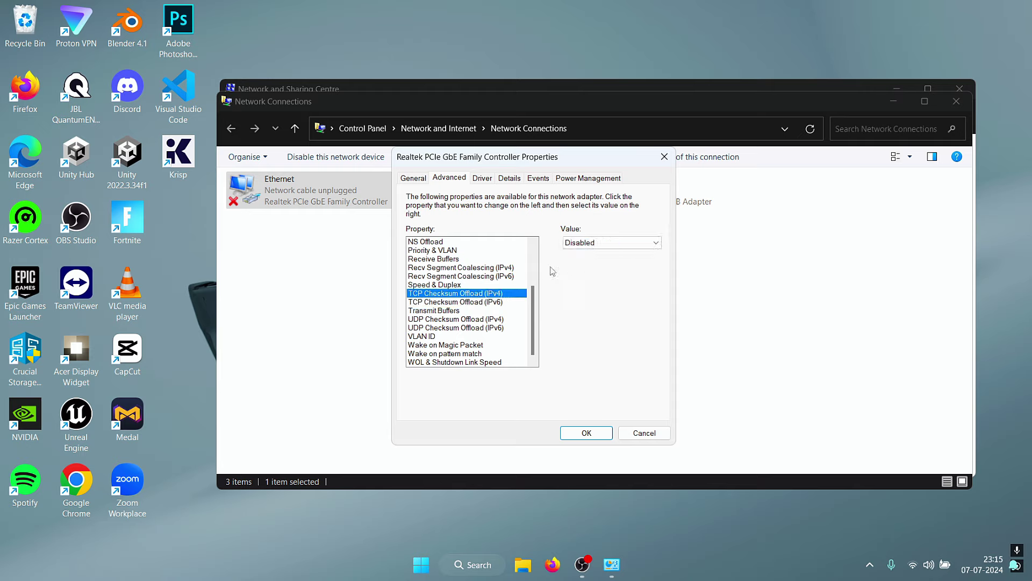
Step: Try 1000 for Transmit Buffers, dismiss the out-of-range warning, and keep 128
{"action": "left_click", "coordinate": [436, 311]}
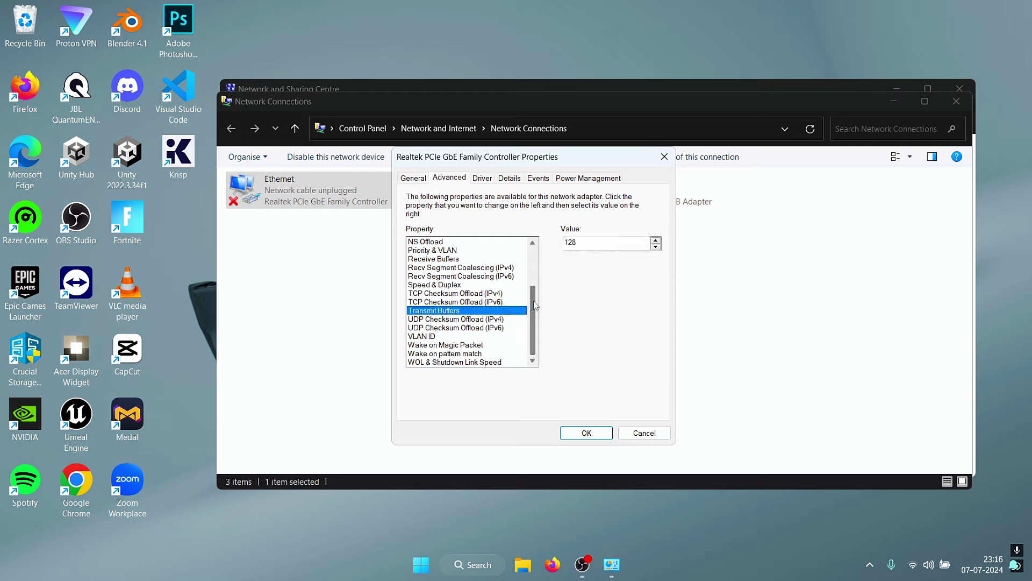
{"action": "double_click", "coordinate": [570, 243]}
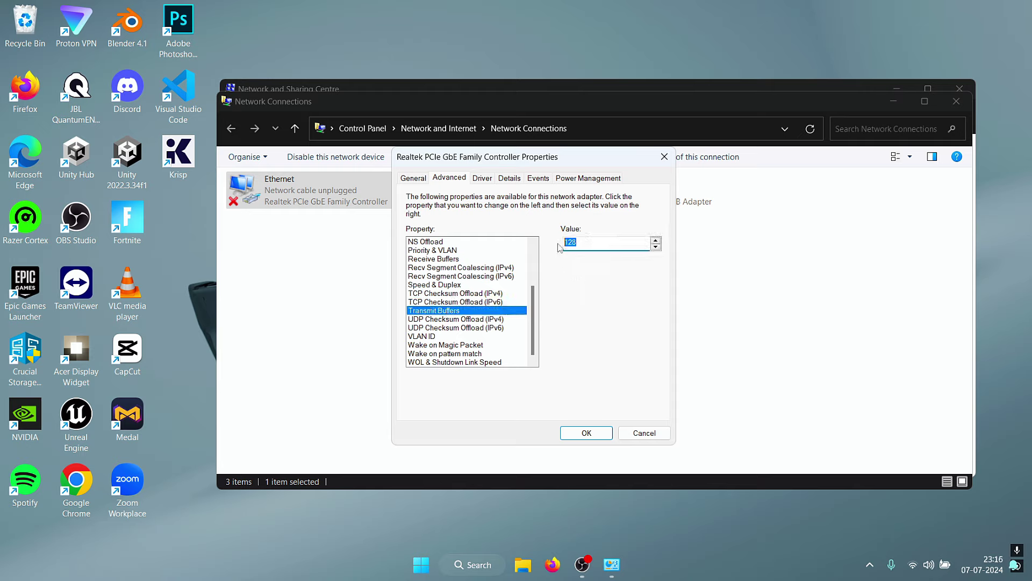
{"action": "type", "text": "1000"}
{"action": "key", "text": "Return"}
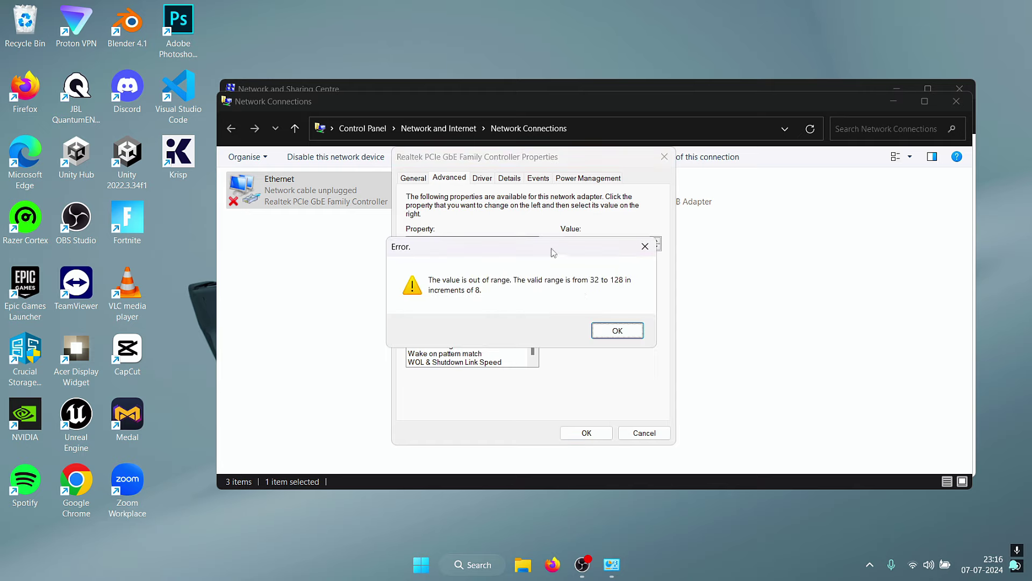
{"action": "left_click_drag", "start_coordinate": [558, 248], "coordinate": [562, 316]}
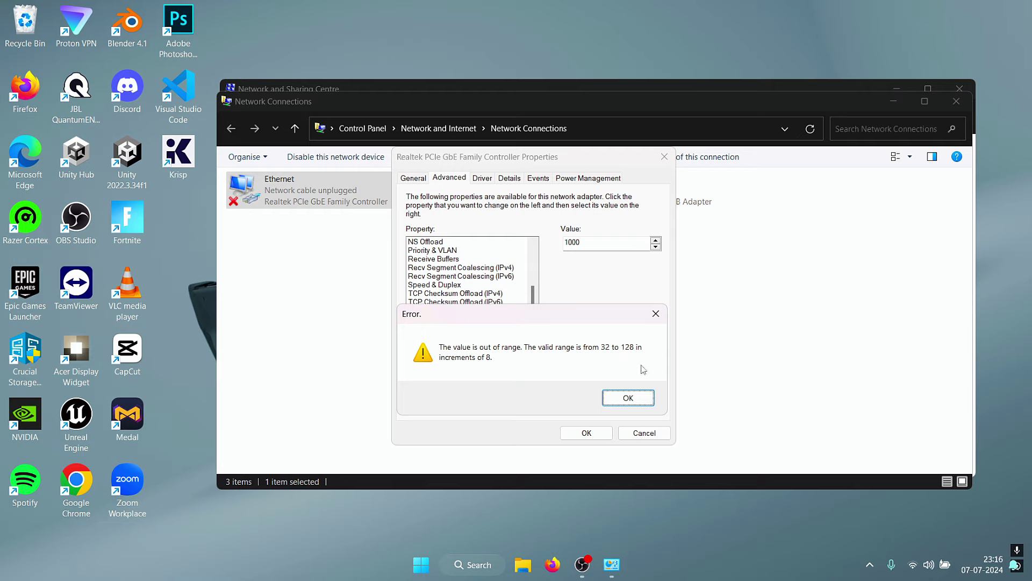
{"action": "left_click", "coordinate": [627, 398]}
{"action": "type", "text": "128"}
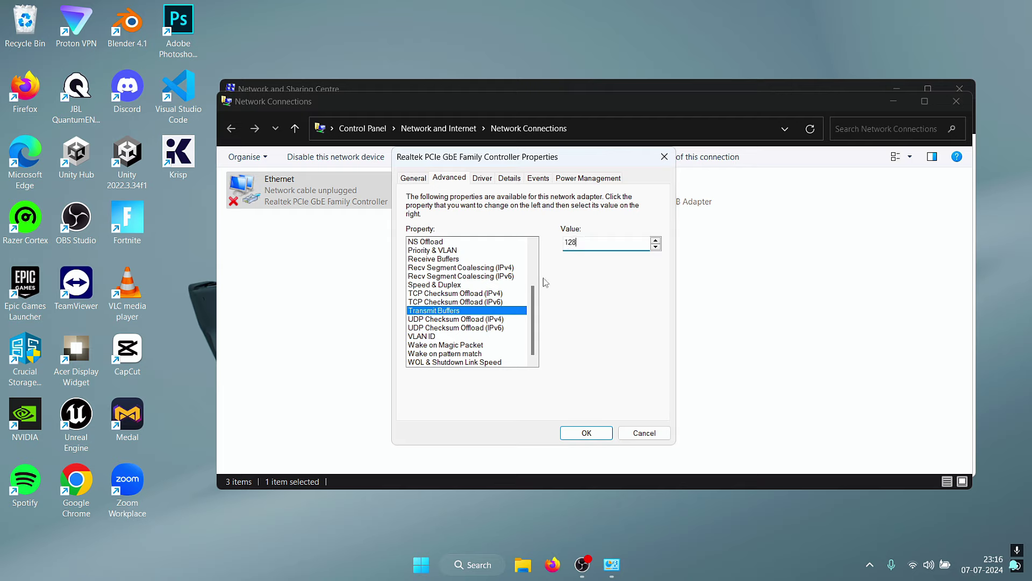
{"action": "left_click", "coordinate": [493, 321]}
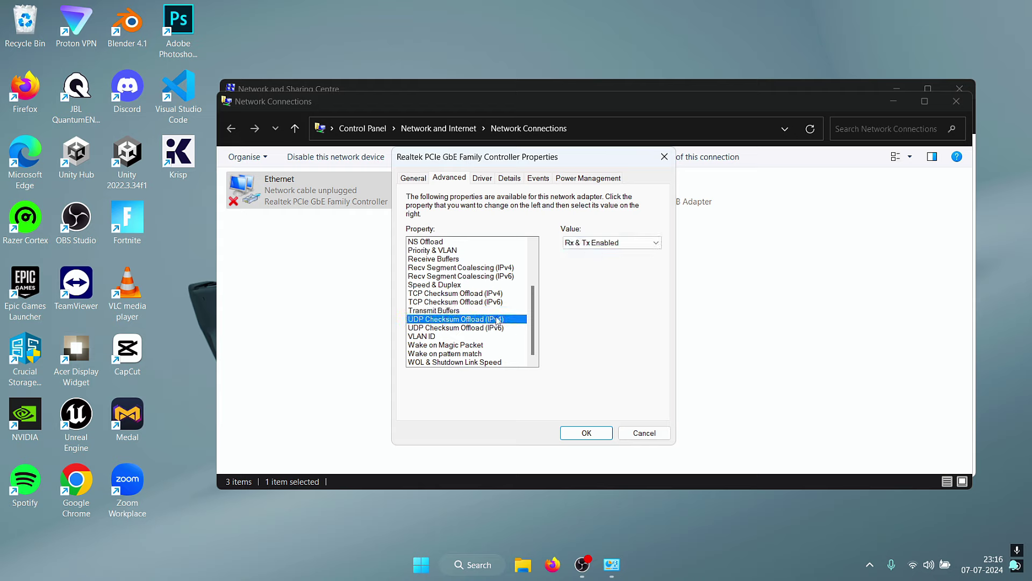
Step: Set UDP Checksum Offload (IPv4) and (IPv6) to Disabled
{"action": "left_click", "coordinate": [611, 243]}
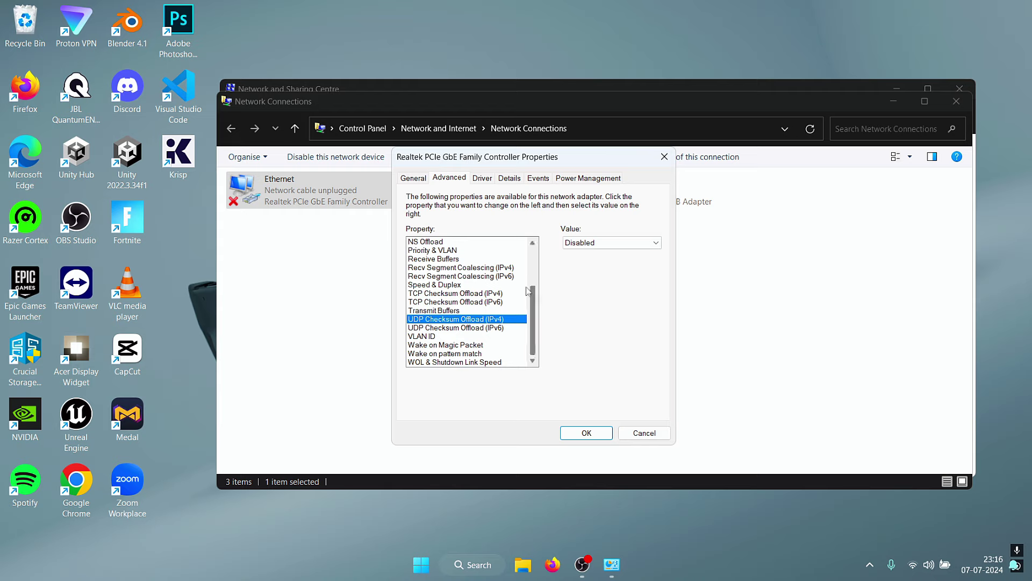
{"action": "left_click", "coordinate": [484, 328]}
{"action": "left_click", "coordinate": [610, 243]}
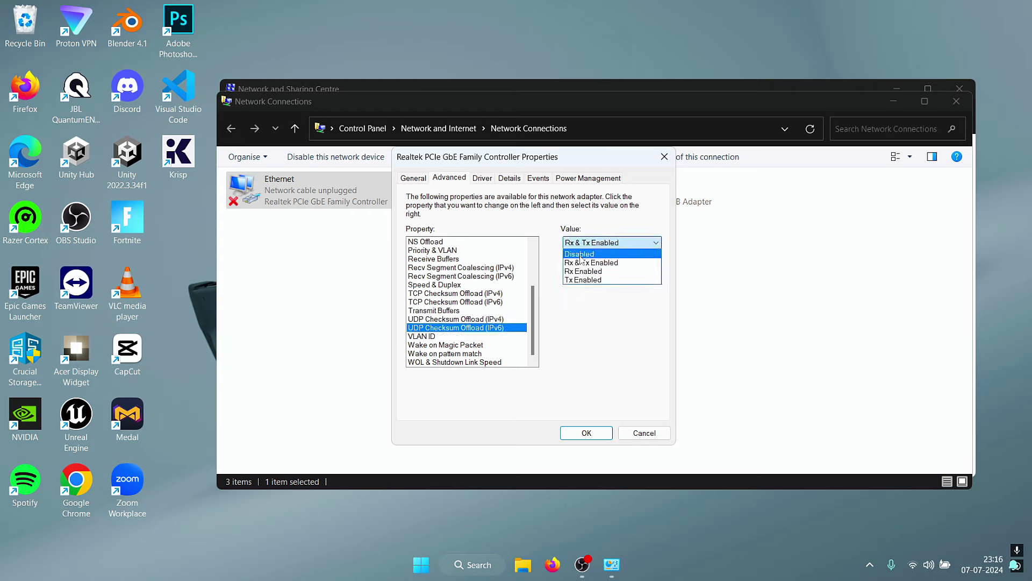
{"action": "left_click", "coordinate": [484, 321]}
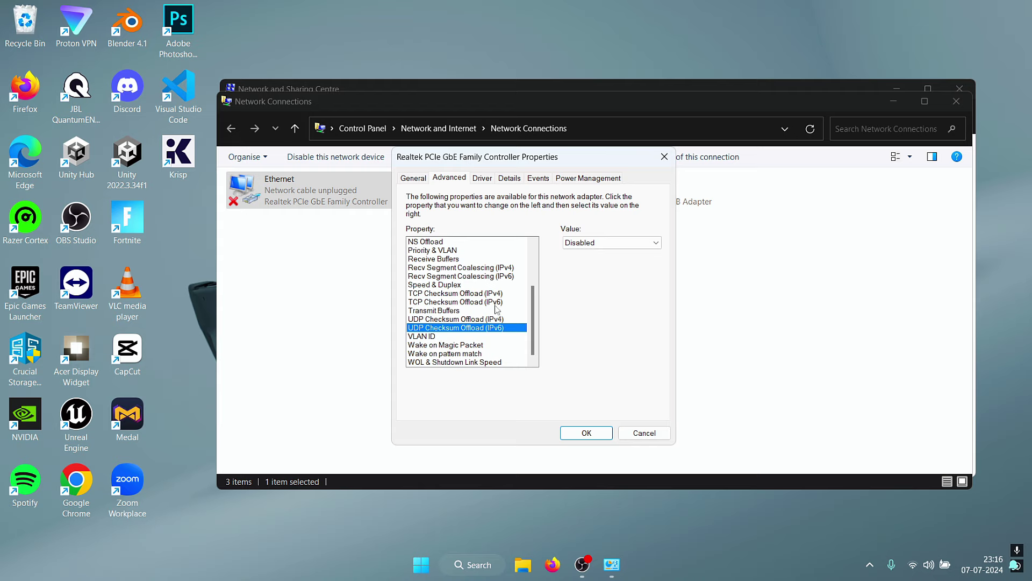
Step: Review the VLAN ID and Wake on Magic Packet settings, then apply with OK
{"action": "left_click", "coordinate": [457, 336]}
{"action": "left_click", "coordinate": [468, 346]}
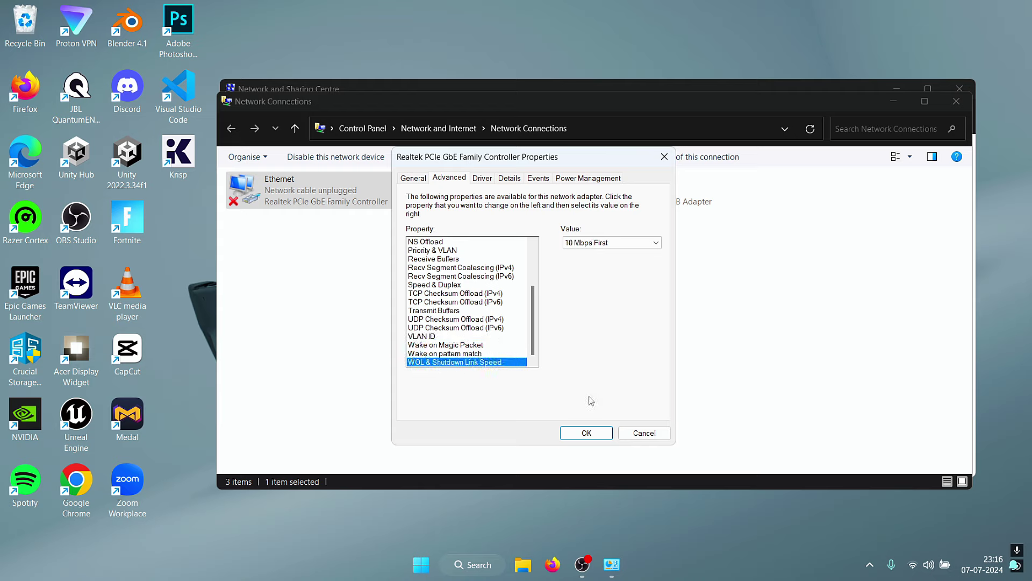
{"action": "left_click", "coordinate": [586, 433]}
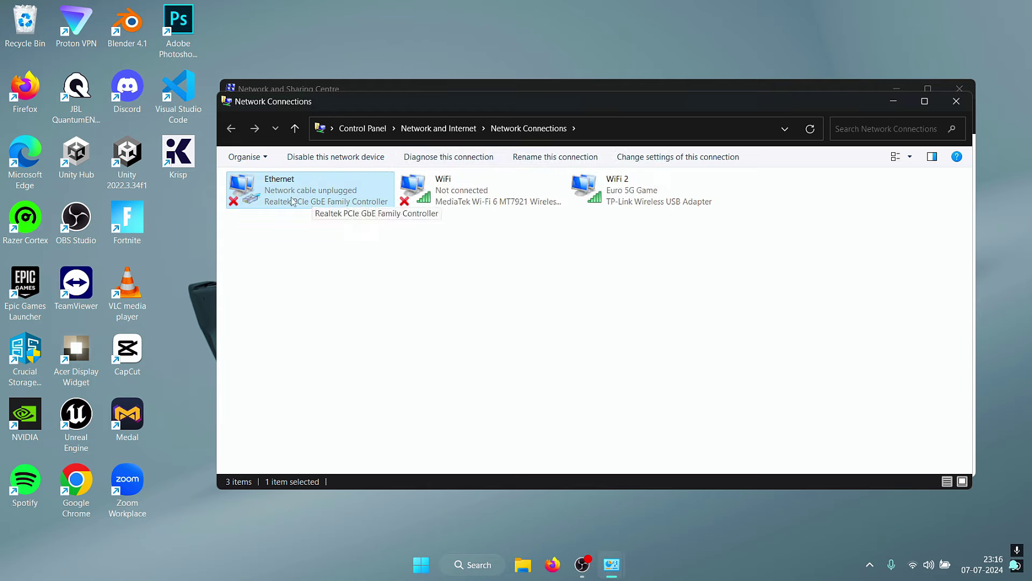
Step: Close Network Connections and Network and Sharing Centre, then open and dismiss Start's power options
{"action": "left_click", "coordinate": [957, 101]}
{"action": "left_click", "coordinate": [435, 565]}
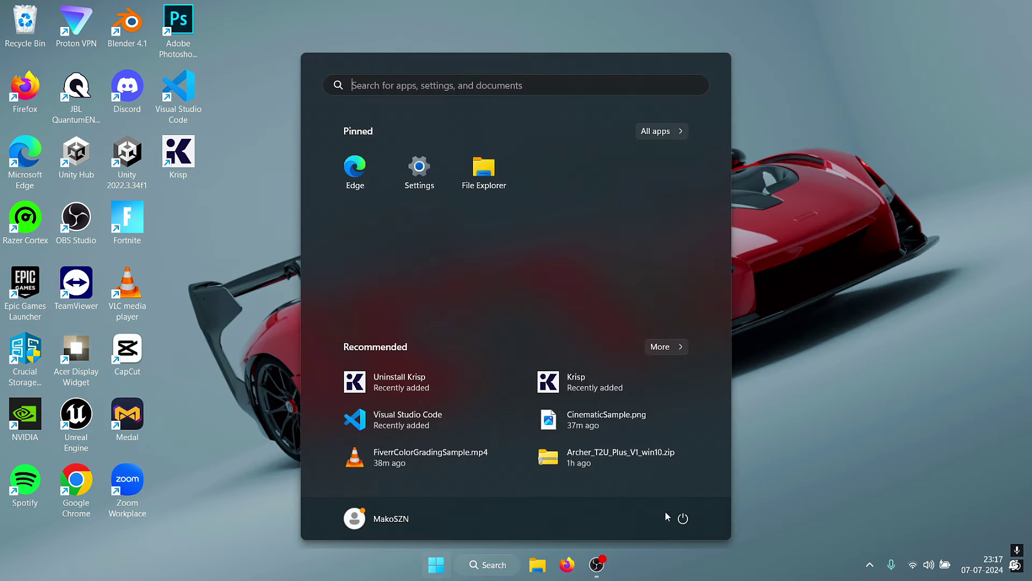
{"action": "left_click", "coordinate": [682, 519]}
{"action": "left_click", "coordinate": [693, 490]}
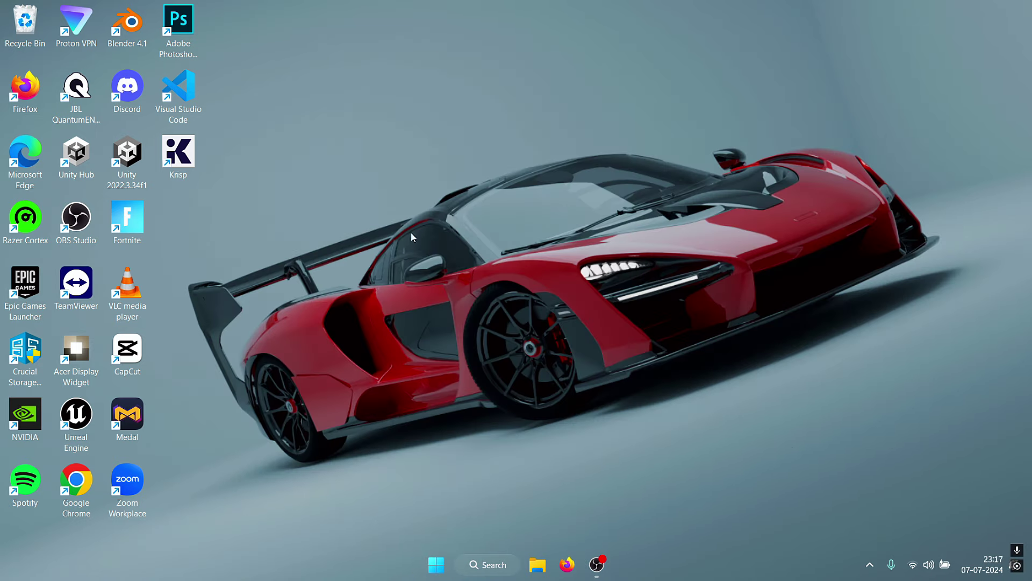